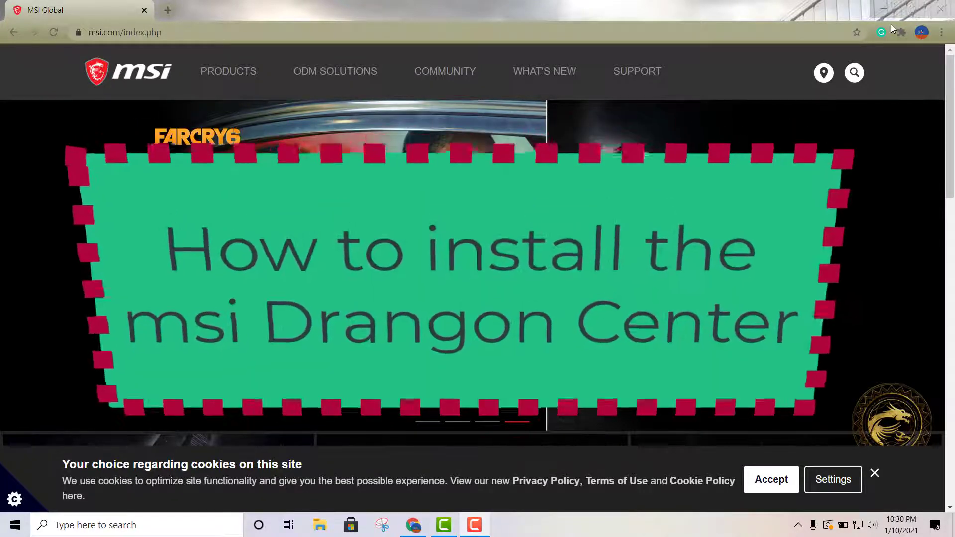
Search the MSI site for 'GL63 85c' to list the matching products.
click(879, 13)
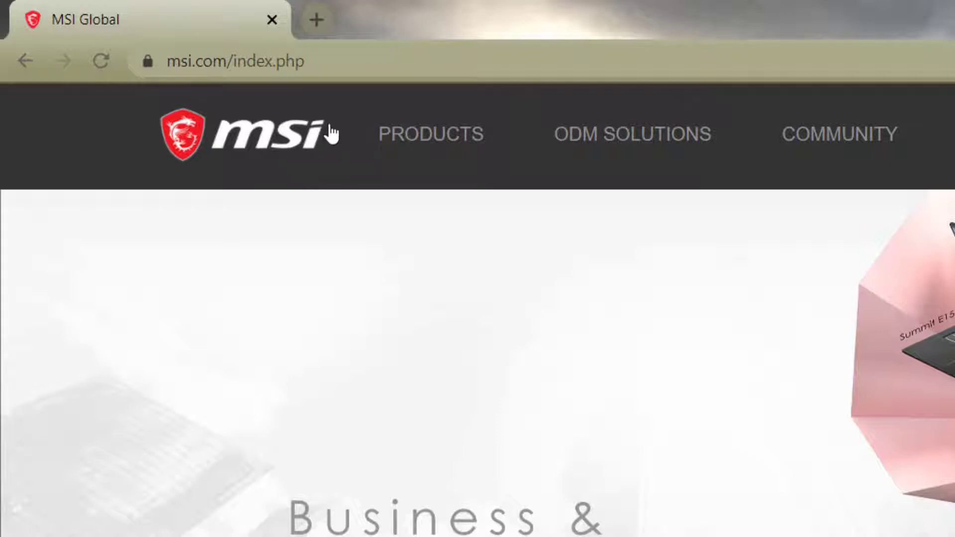
click(346, 69)
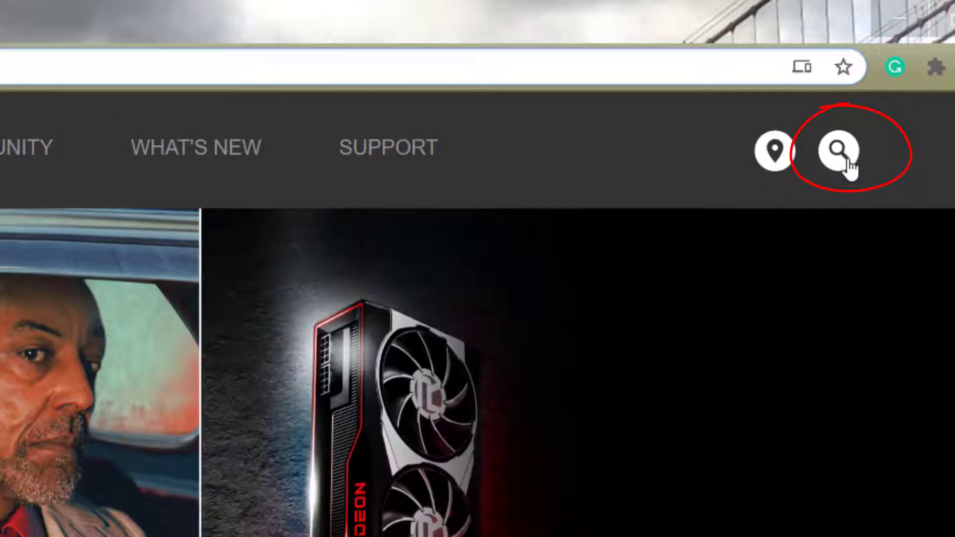
click(843, 154)
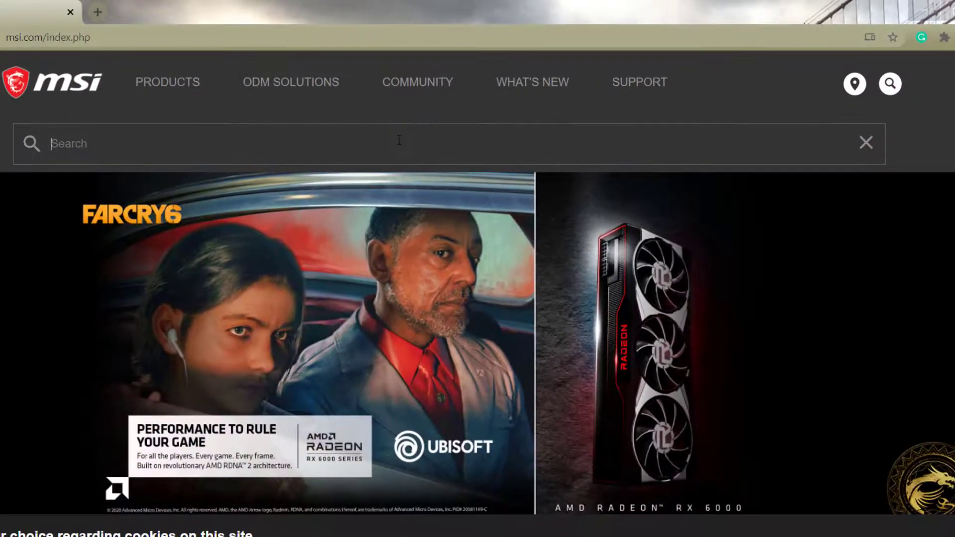
click(399, 140)
text(GL63 85c)
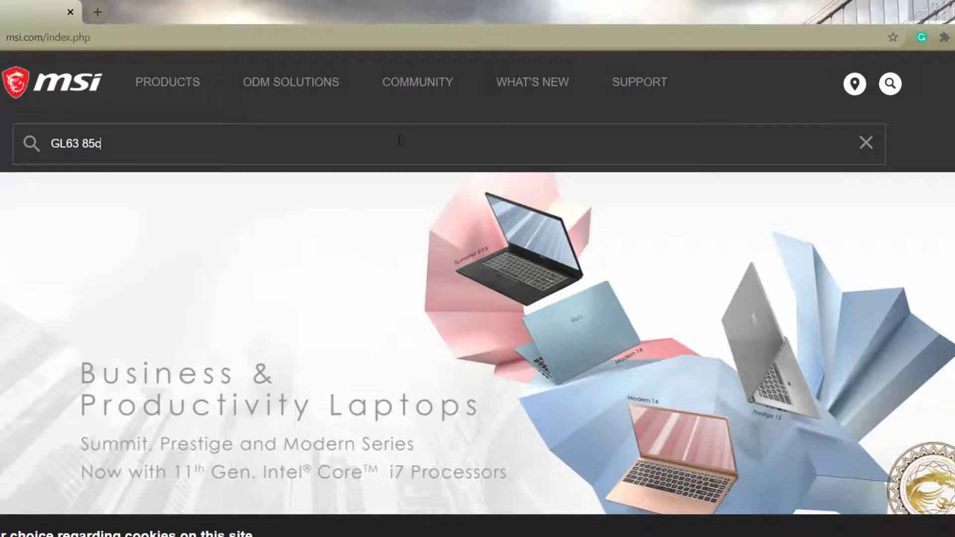
key(Return)
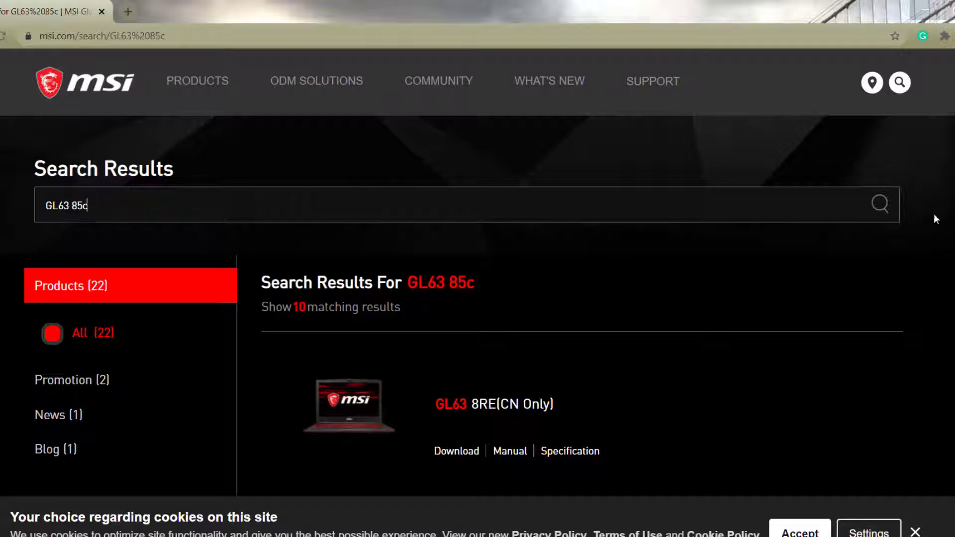
Open the GL63 8RE (CN Only) result's support page and scroll to its download tabs.
scroll(414, 370, down, 1)
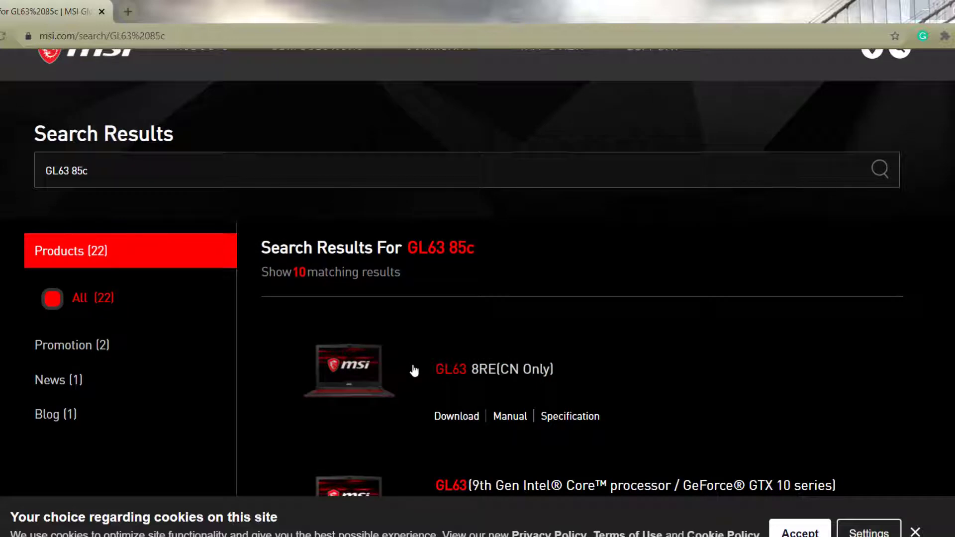
click(485, 374)
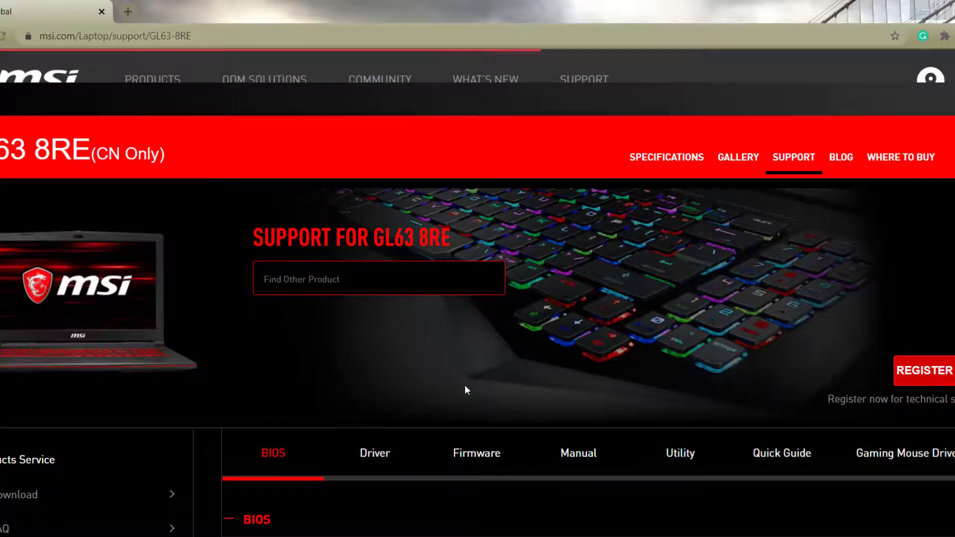
scroll(478, 323, down, 3)
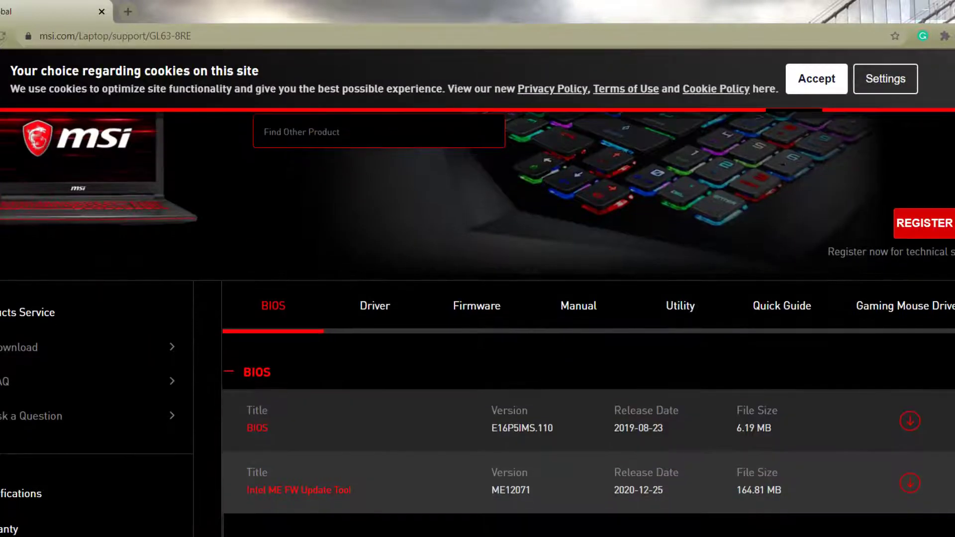
scroll(268, 248, up, 3)
scroll(268, 248, down, 5)
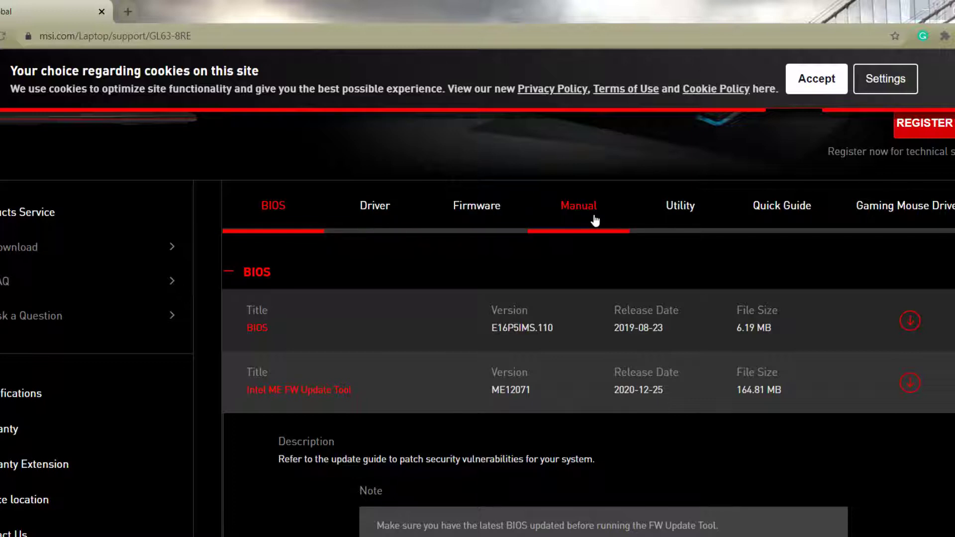
Filter the Utility downloads to Win10 64 and download the Dragon Center 2 zip.
click(691, 219)
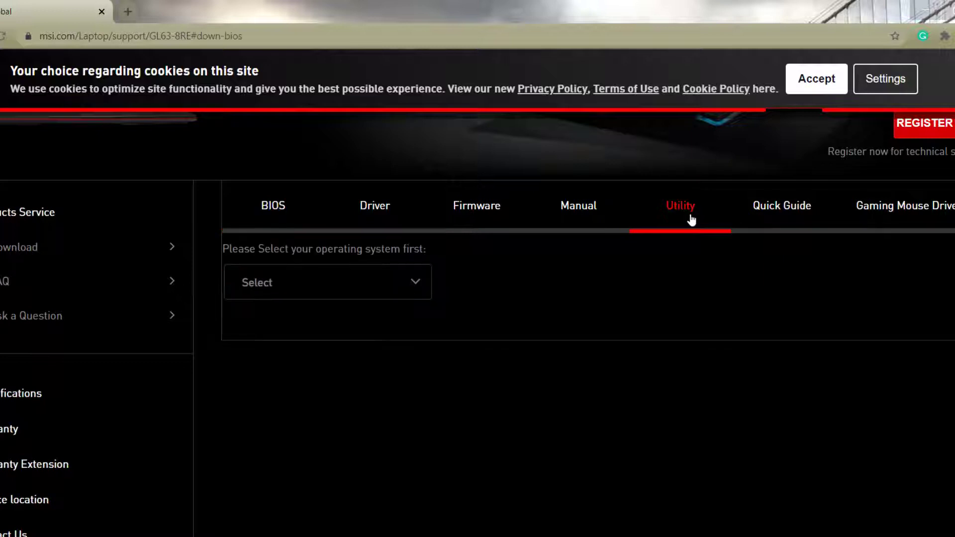
click(415, 289)
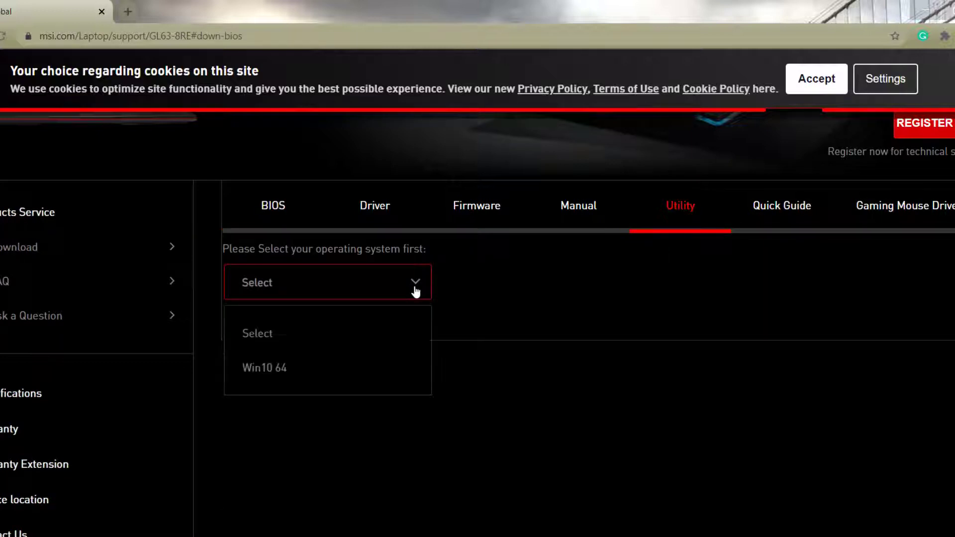
click(311, 373)
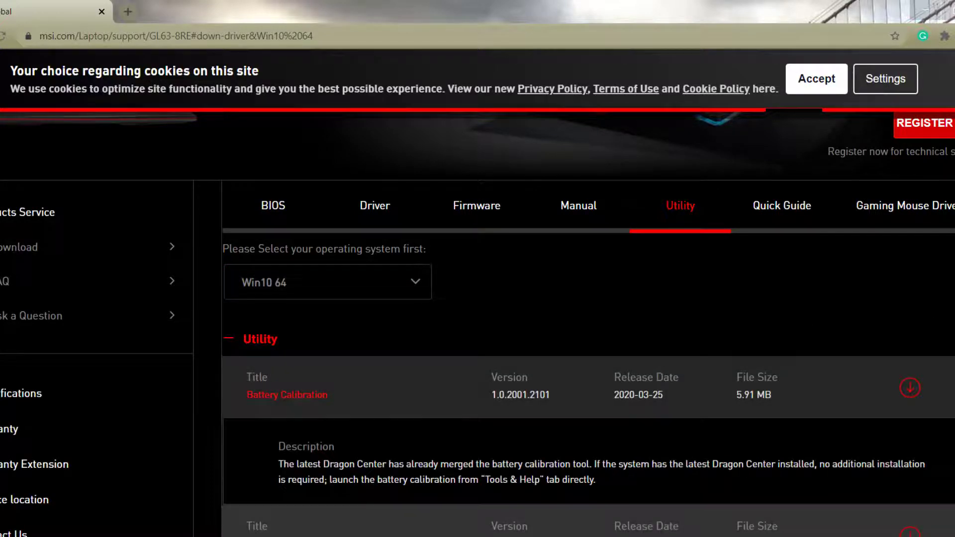
scroll(548, 348, down, 1)
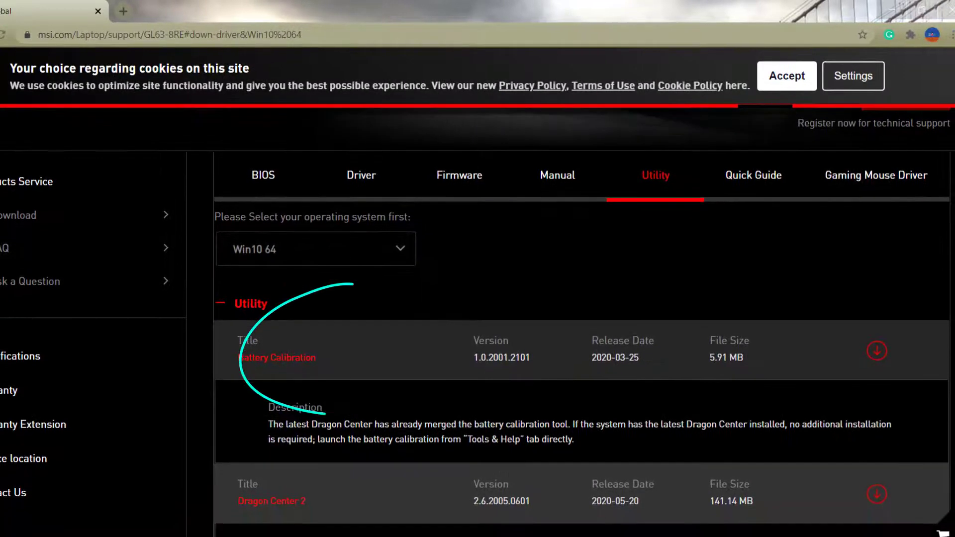
scroll(547, 348, down, 3)
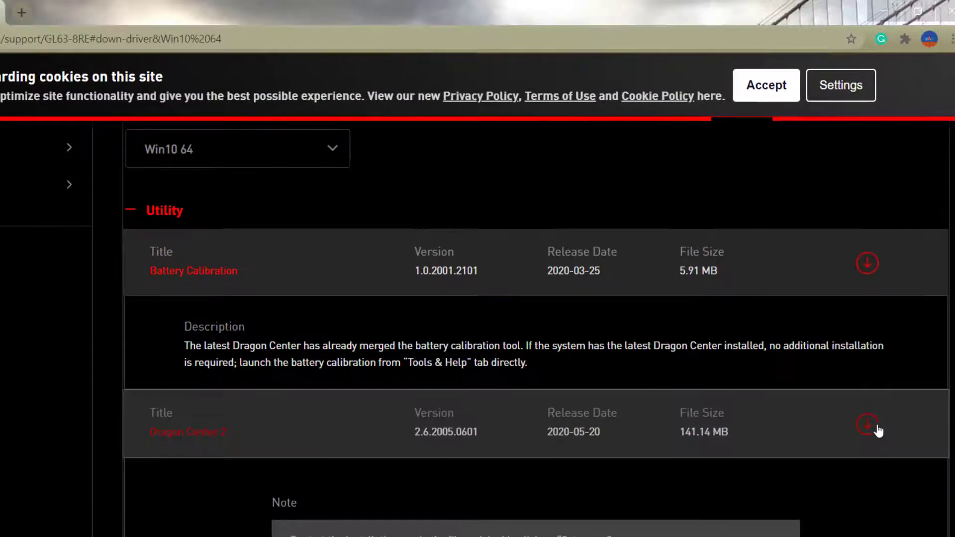
click(877, 430)
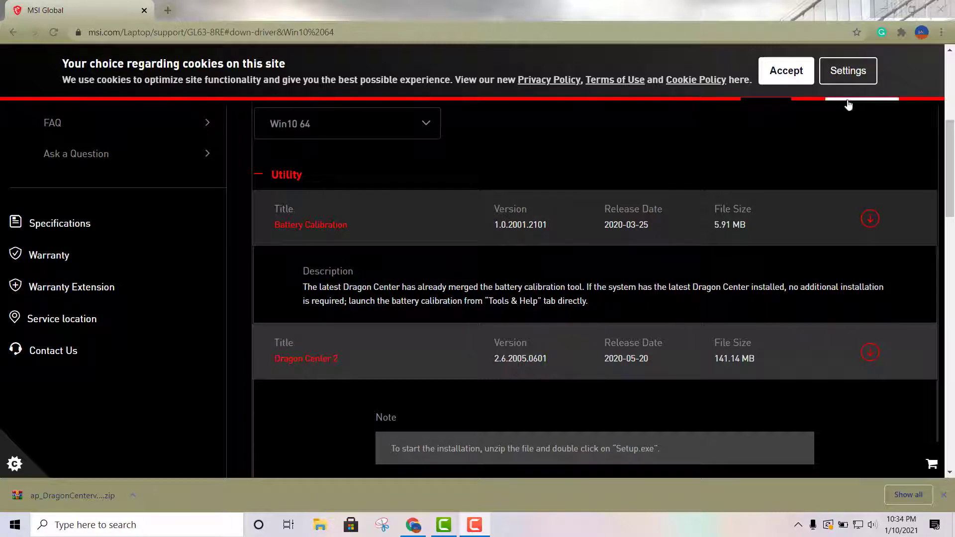
Create a New folder on the desktop, move the Dragon Center zip into it, and open it.
click(885, 11)
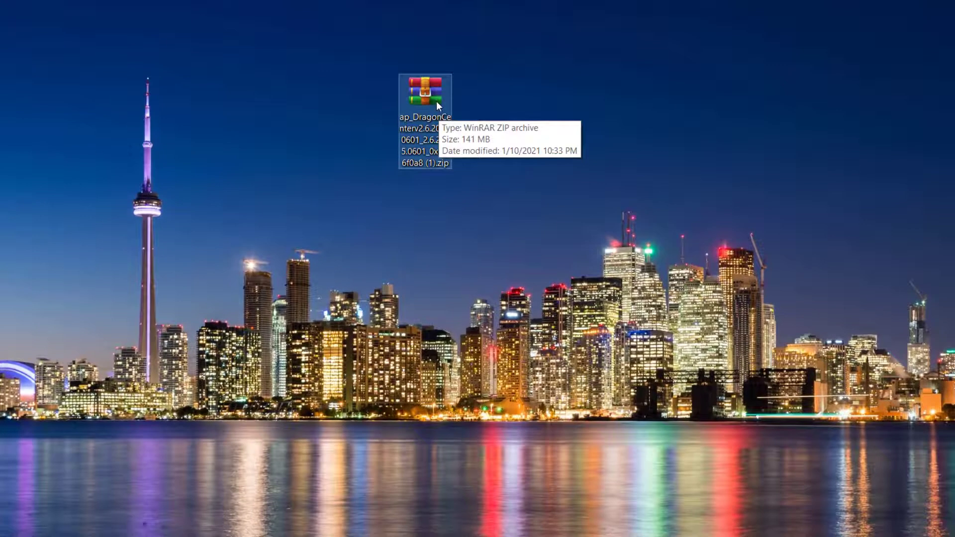
right_click(537, 83)
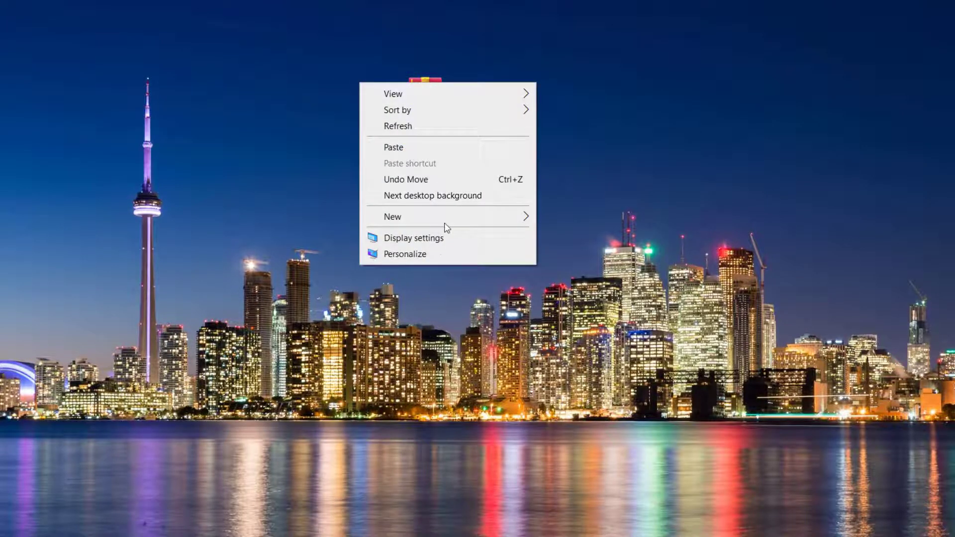
mouse_move(446, 222)
click(577, 224)
drag(429, 97, 524, 102)
double_click(524, 103)
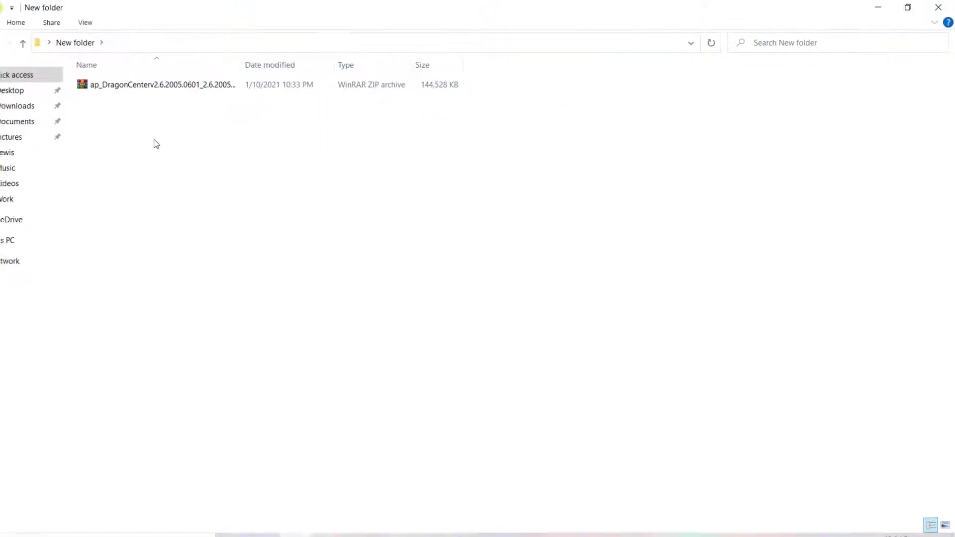
Switch the folder to Large icons and extract the zip here, revealing Setup.exe.
right_click(153, 144)
mouse_move(115, 154)
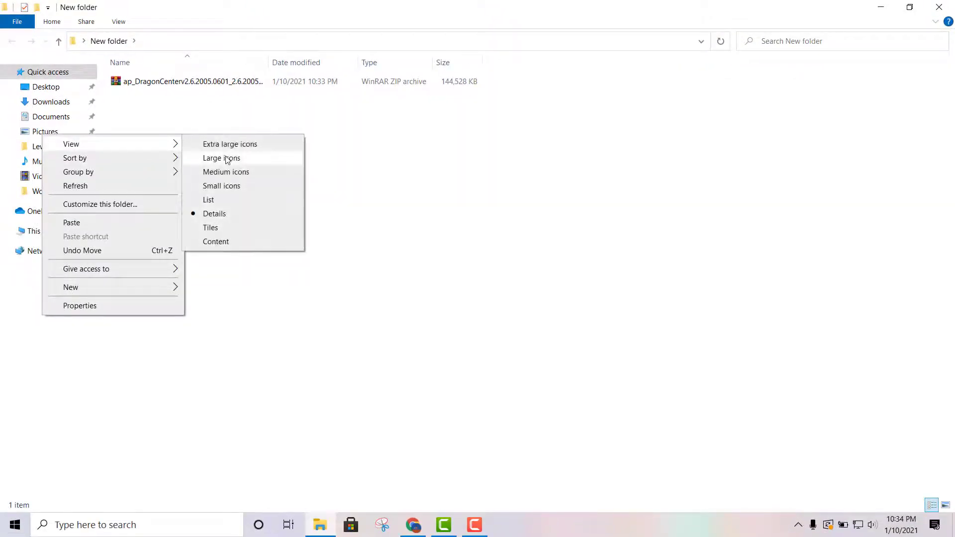
click(225, 159)
right_click(140, 109)
click(60, 164)
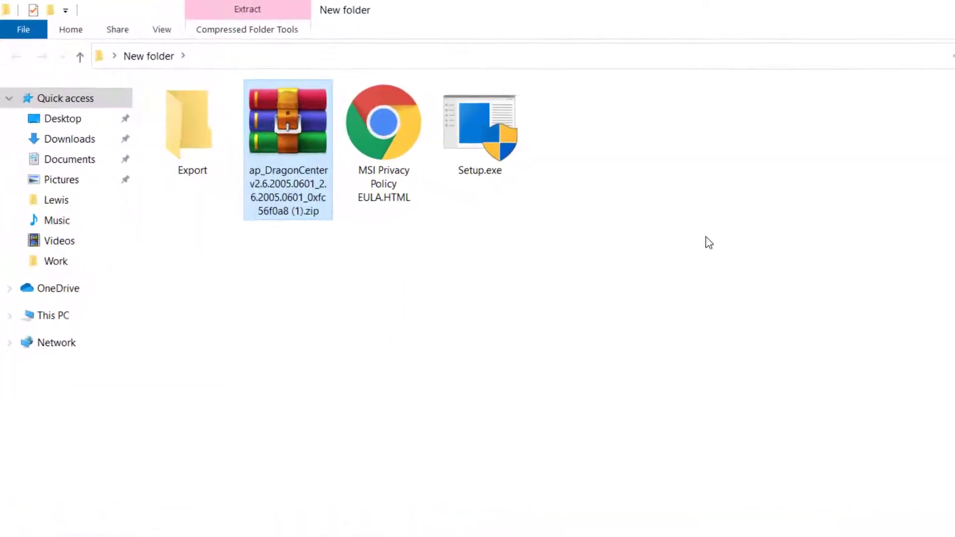
click(696, 234)
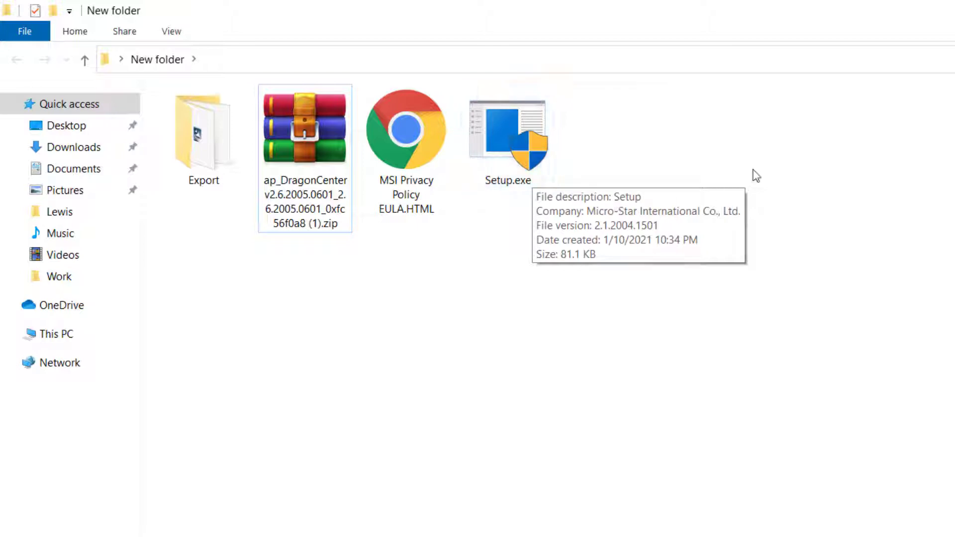
right_click(527, 158)
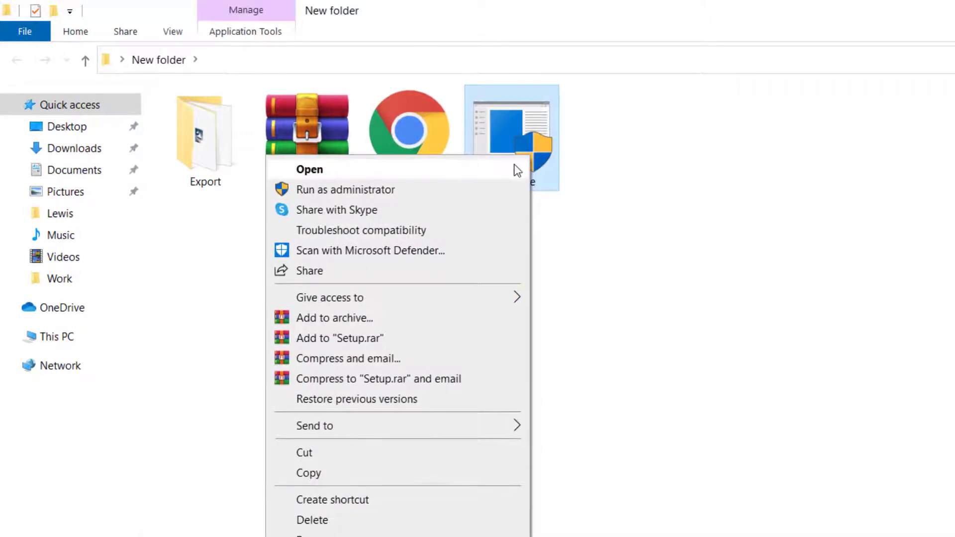
Run Setup.exe as administrator, install Dragon Center, and choose Later on the success dialog.
click(412, 196)
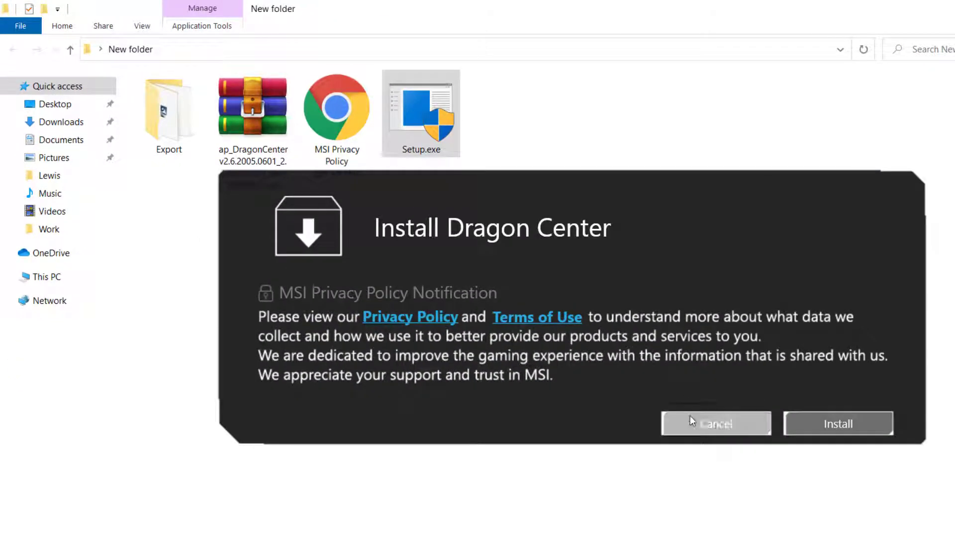
click(816, 423)
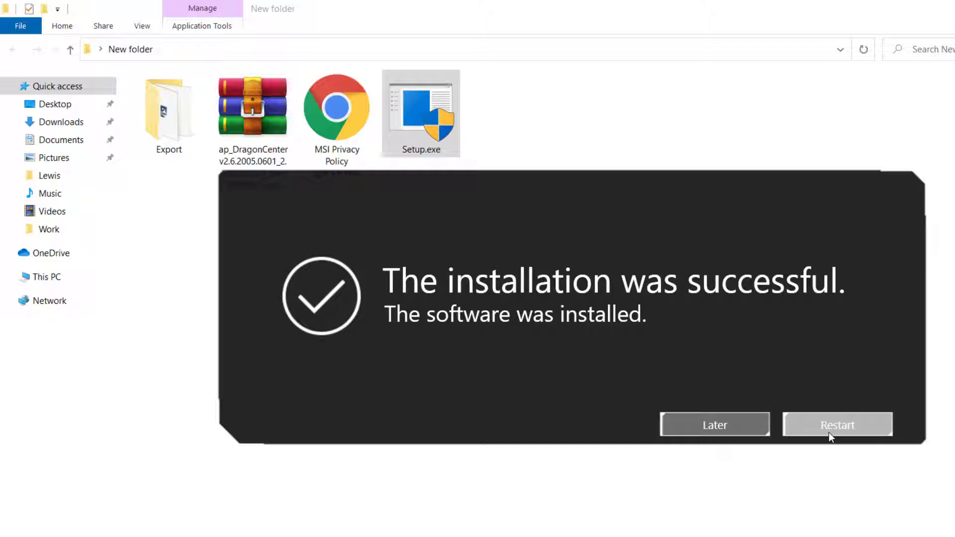
click(735, 432)
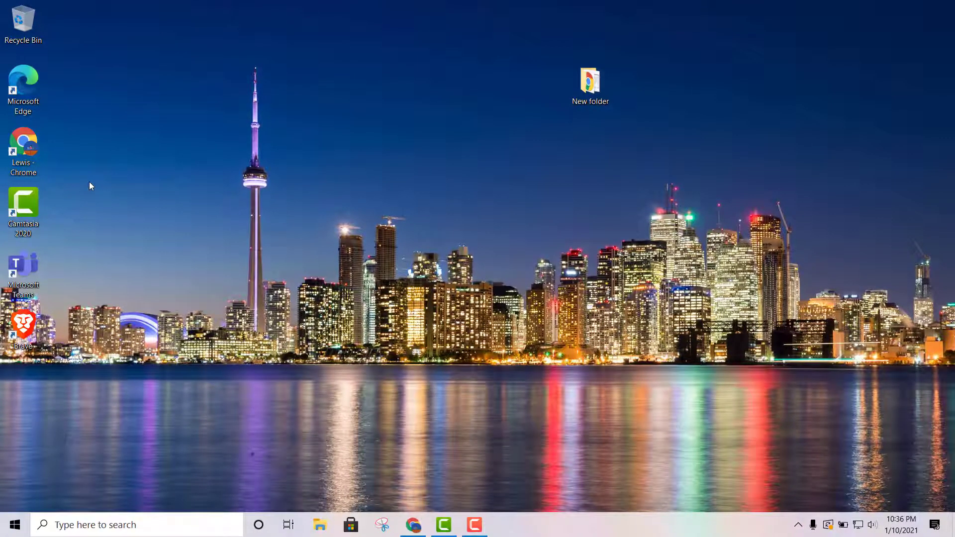
Launch MSI Dragon Center from its system tray icon.
click(783, 525)
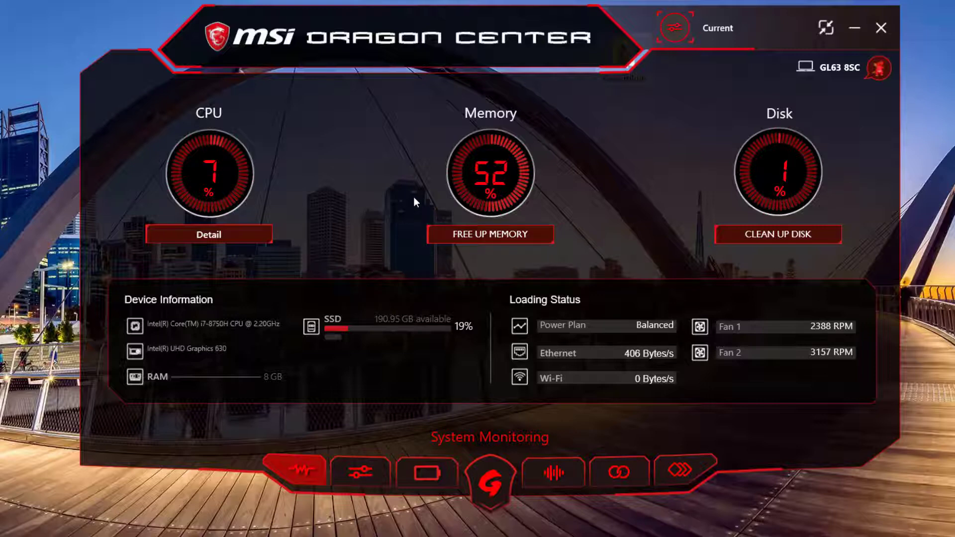
View the Battery Master tab, then switch to the System Tuner sliders page.
click(420, 482)
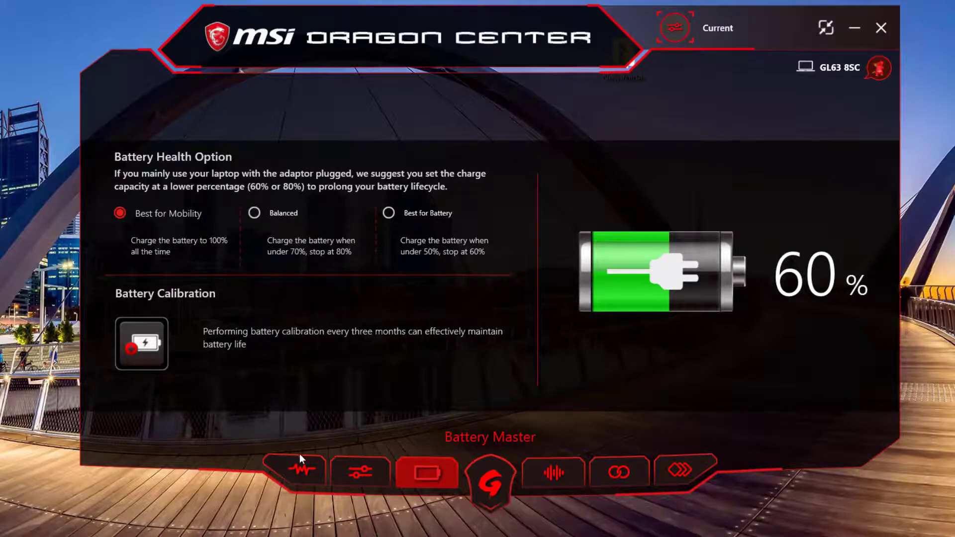
click(349, 466)
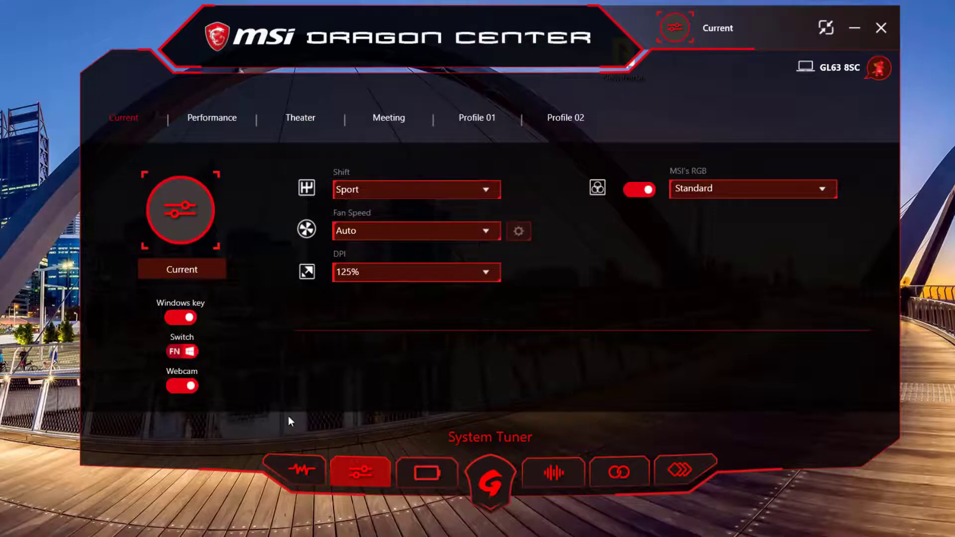